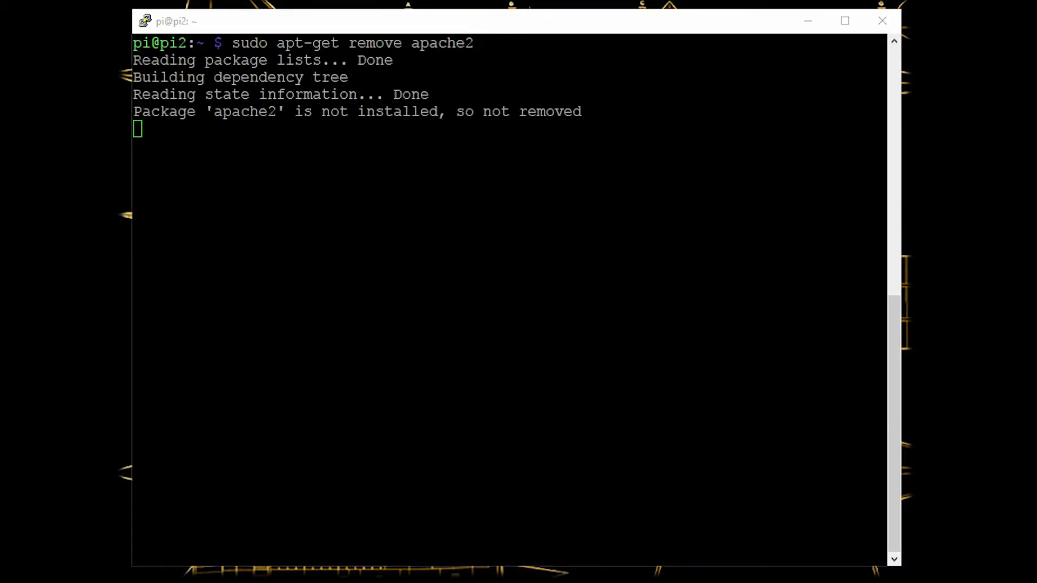
Step: Install nginx with sudo apt-get install nginx, confirming the package prompt
{"action": "right_click", "coordinate": [676, 333]}
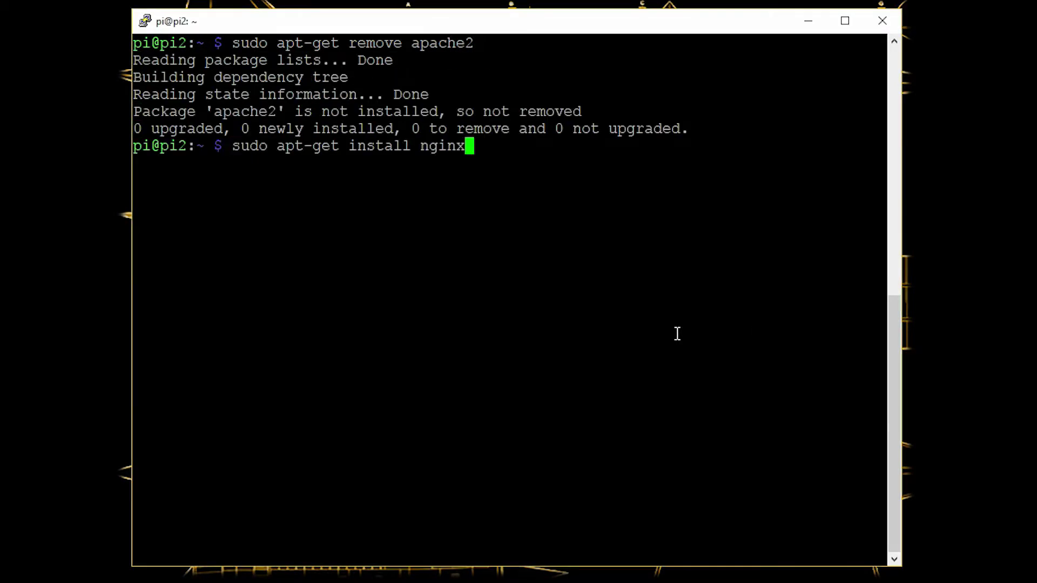
{"action": "key", "text": "Return"}
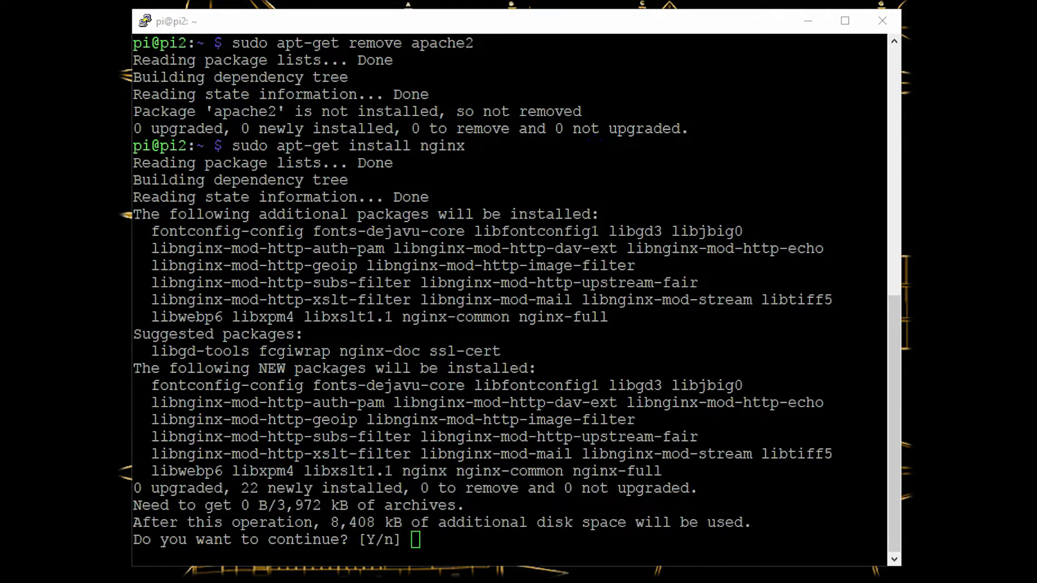
{"action": "left_click", "coordinate": [772, 559]}
{"action": "type", "text": "y"}
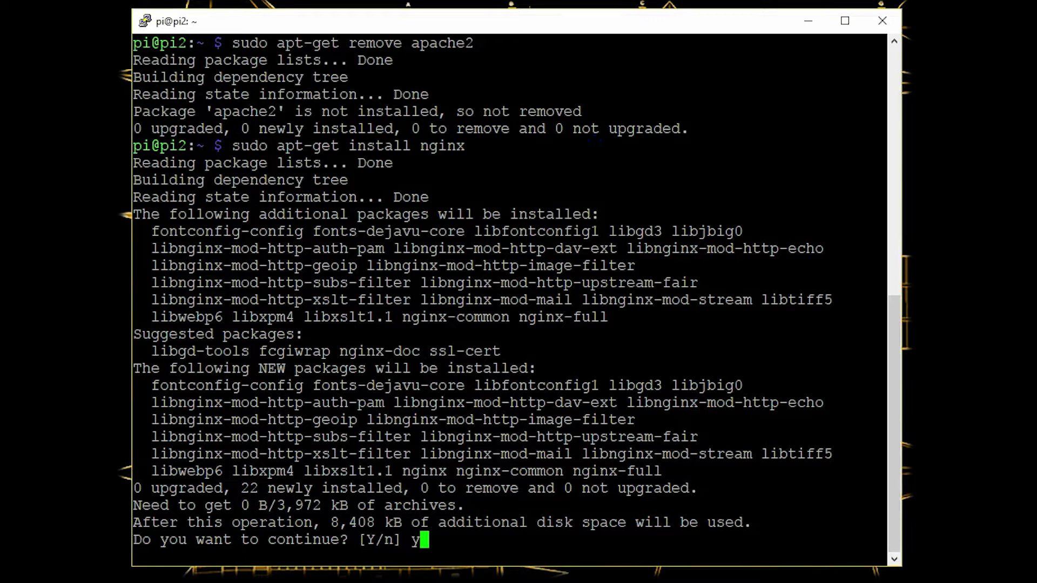
{"action": "key", "text": "Return"}
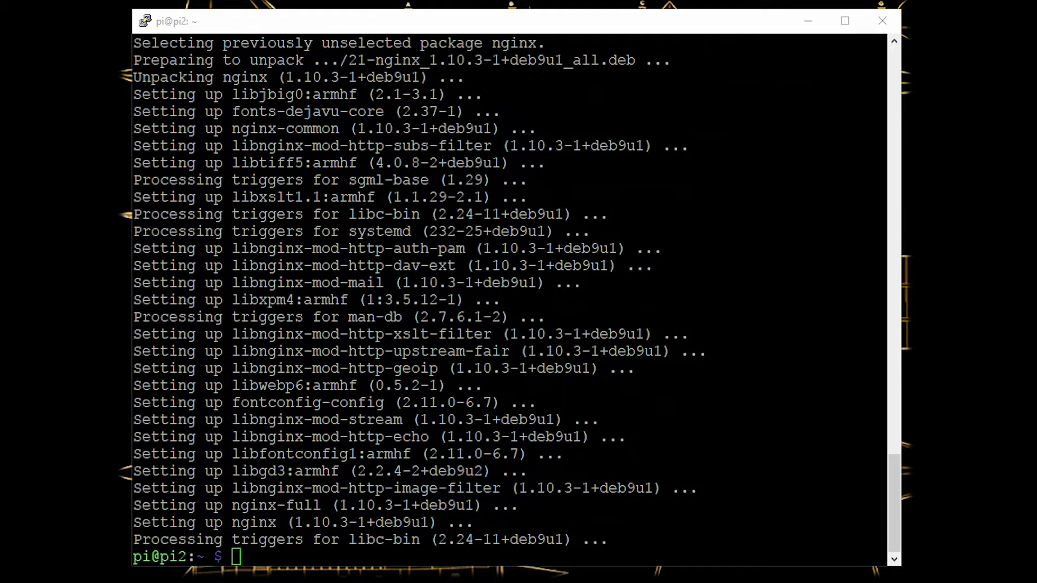
Step: Start nginx, show the Pi's IP 192.168.0.109 with hostname -I, and copy it
{"action": "left_click", "coordinate": [686, 426]}
{"action": "type", "text": "sudo systemctl start nginx"}
{"action": "key", "text": "Return"}
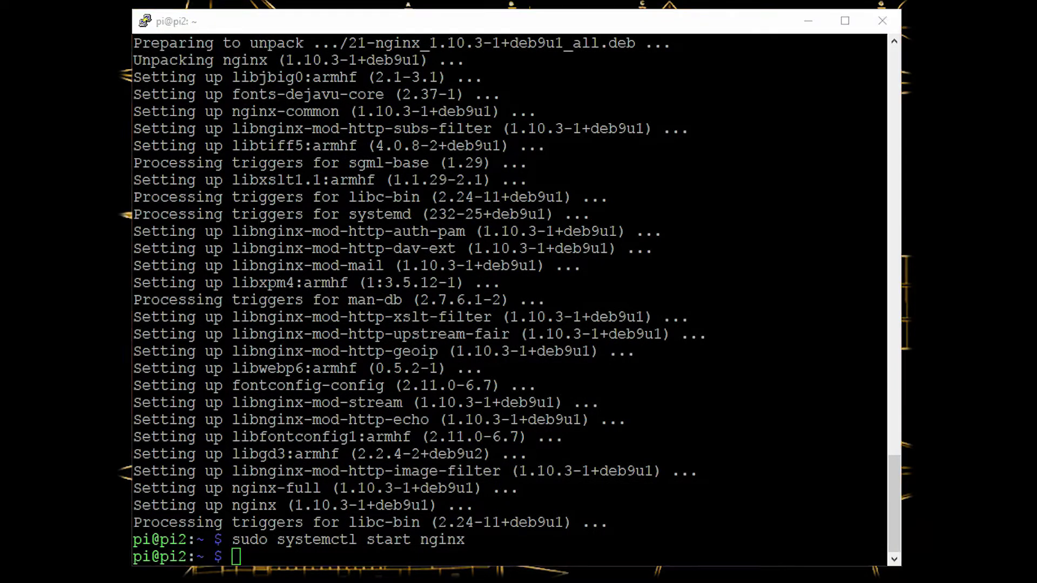
{"action": "left_click", "coordinate": [628, 517]}
{"action": "type", "text": "hostname -I"}
{"action": "key", "text": "Return"}
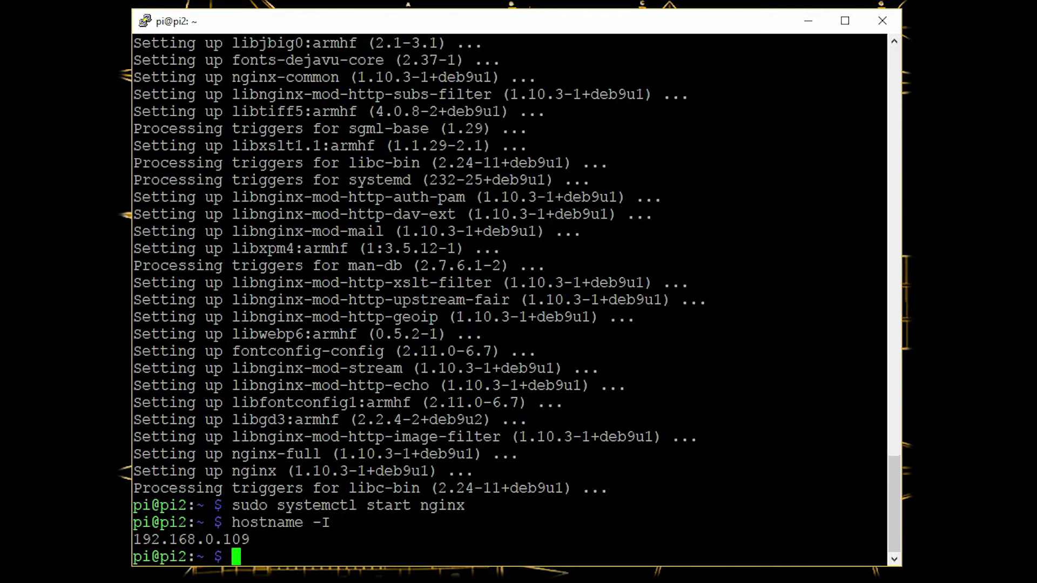
{"action": "double_click", "coordinate": [217, 540]}
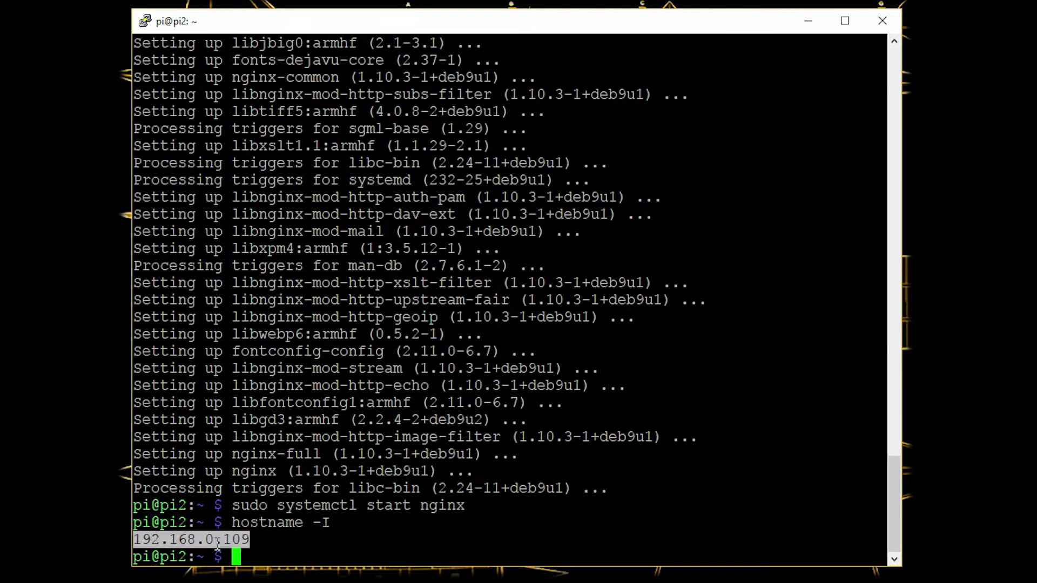
{"action": "right_click", "coordinate": [244, 504]}
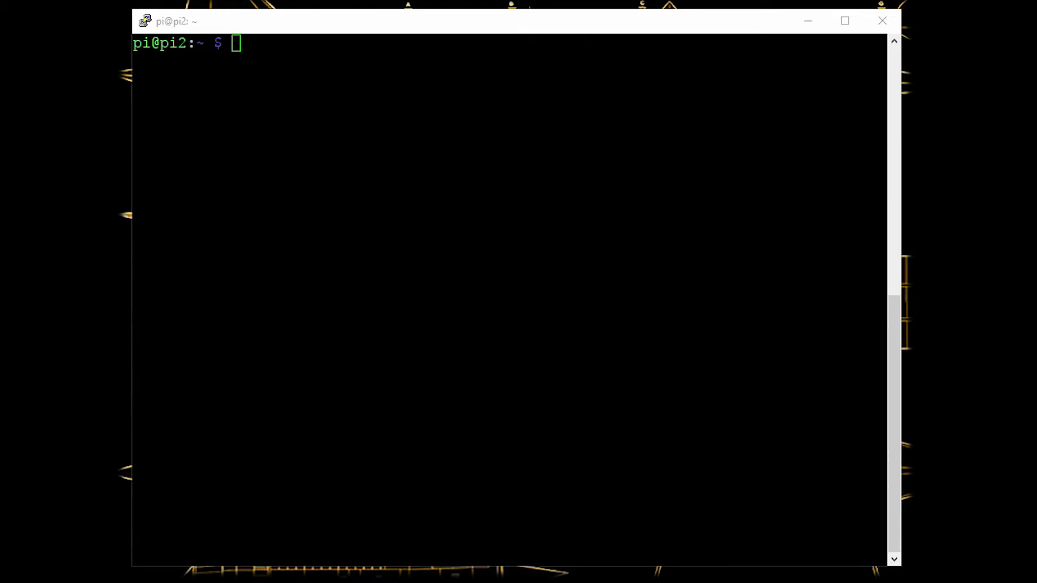
{"action": "type", "text": "sudo apt-get install php7.0-fpm"}
Step: Install php7.0-fpm, confirming the package prompt
{"action": "key", "text": "Return"}
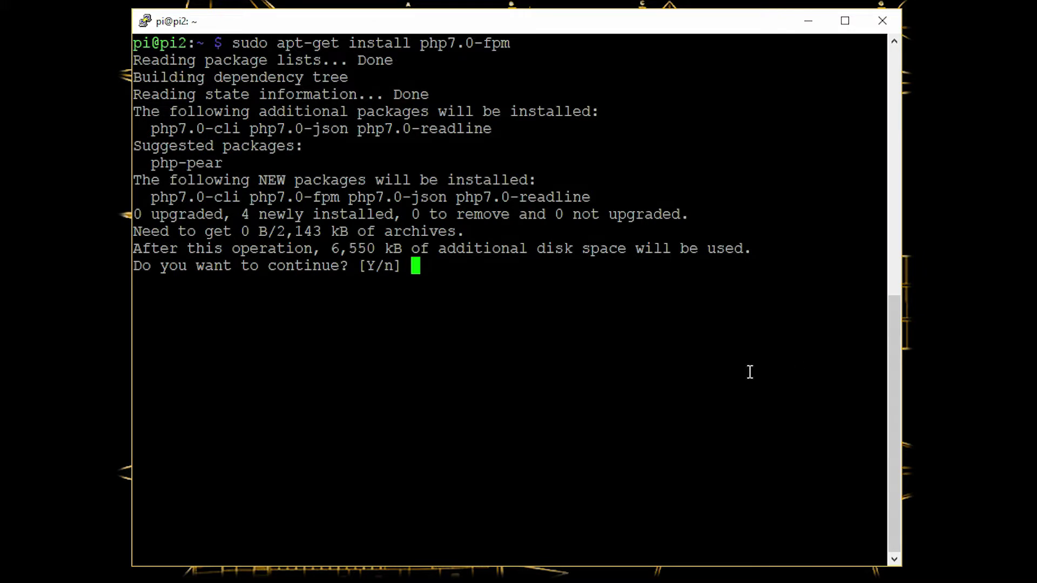
{"action": "type", "text": "y"}
{"action": "key", "text": "Return"}
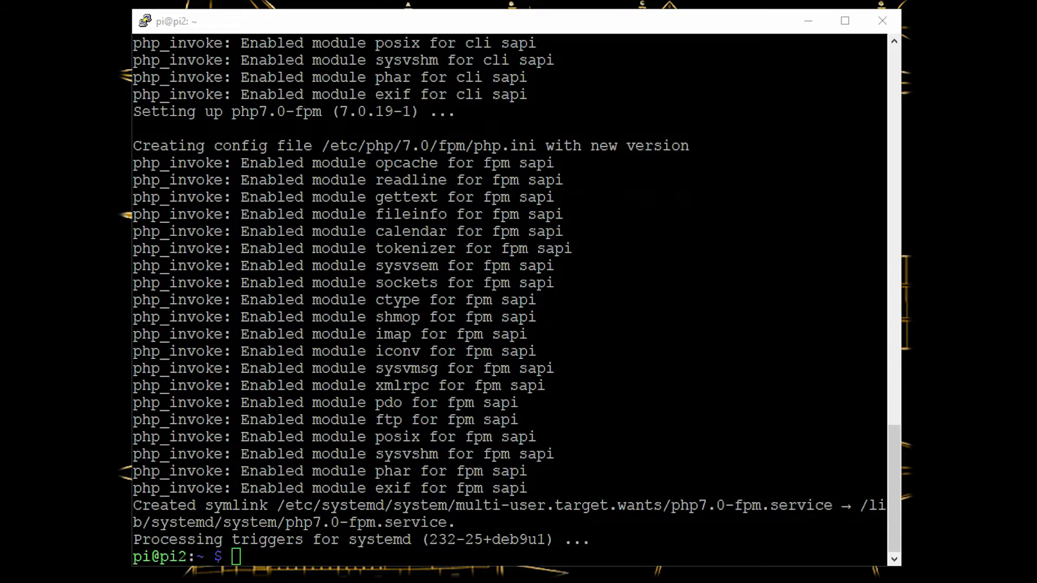
{"action": "type", "text": "sudo nano /etc/nginx/sites-enabled/default"}
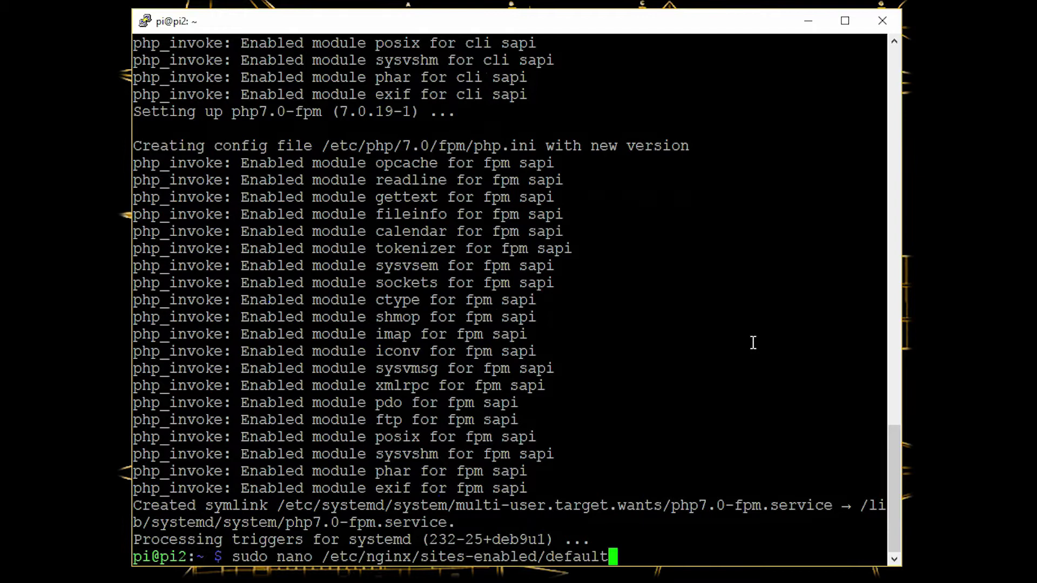
Step: Open /etc/nginx/sites-enabled/default in nano and review the index and PHP location lines
{"action": "key", "text": "Return"}
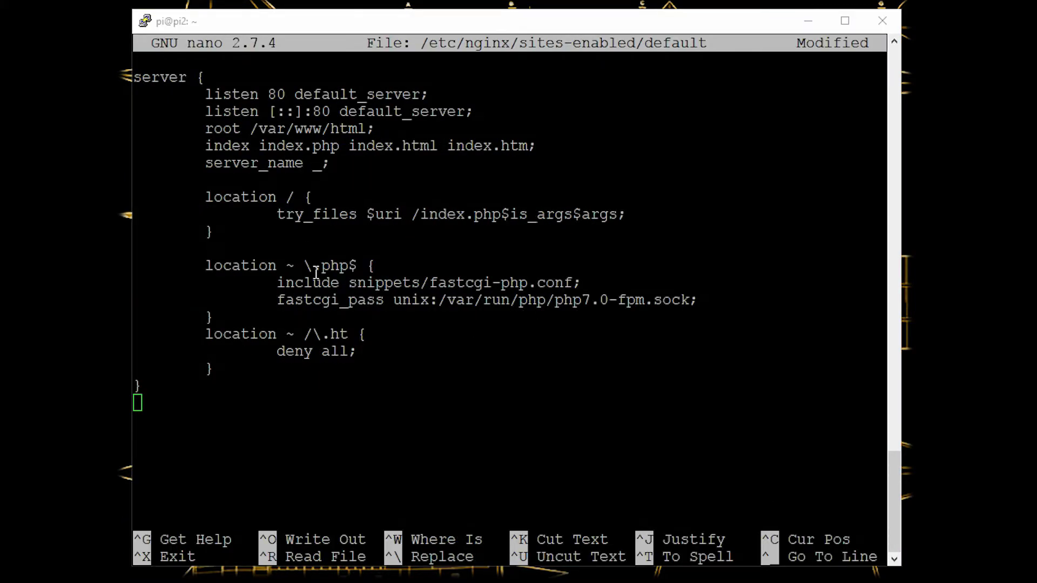
{"action": "mouse_move", "coordinate": [207, 146]}
{"action": "left_mouse_down"}
{"action": "mouse_move", "coordinate": [566, 143]}
{"action": "mouse_move", "coordinate": [509, 154]}
{"action": "left_mouse_up"}
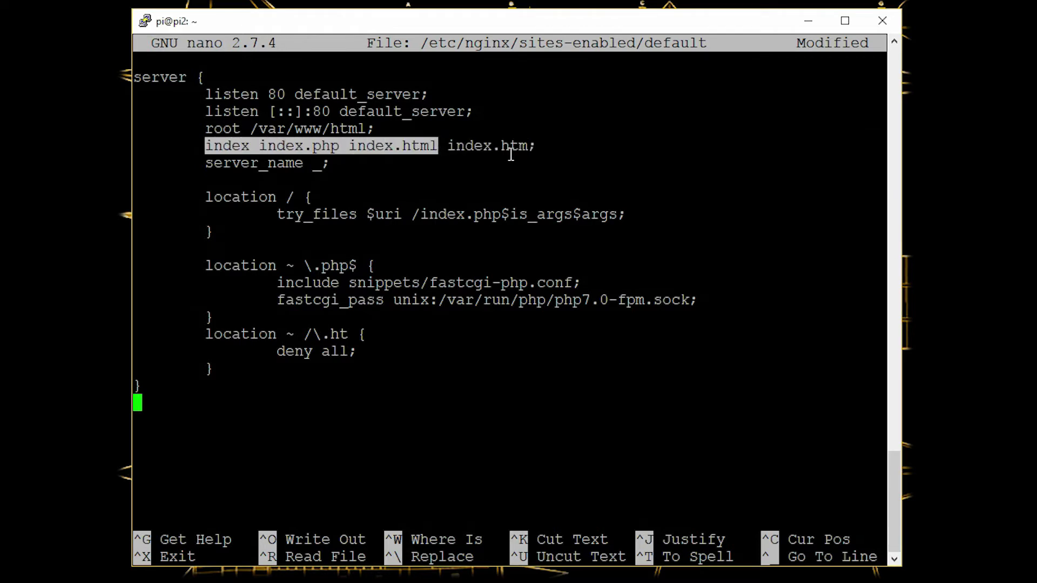
{"action": "left_click", "coordinate": [467, 143]}
{"action": "mouse_move", "coordinate": [224, 332]}
{"action": "left_mouse_down"}
{"action": "mouse_move", "coordinate": [243, 372]}
{"action": "mouse_move", "coordinate": [252, 334]}
{"action": "mouse_move", "coordinate": [295, 336]}
{"action": "left_mouse_up"}
{"action": "left_click", "coordinate": [343, 347]}
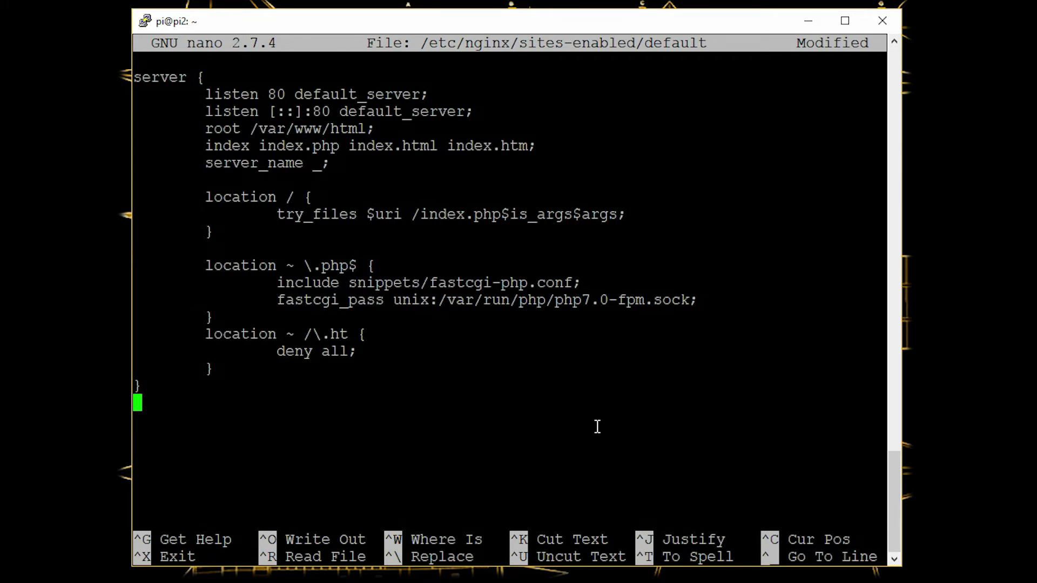
Step: Save the edited nginx default config and exit nano
{"action": "key", "text": "ctrl+x"}
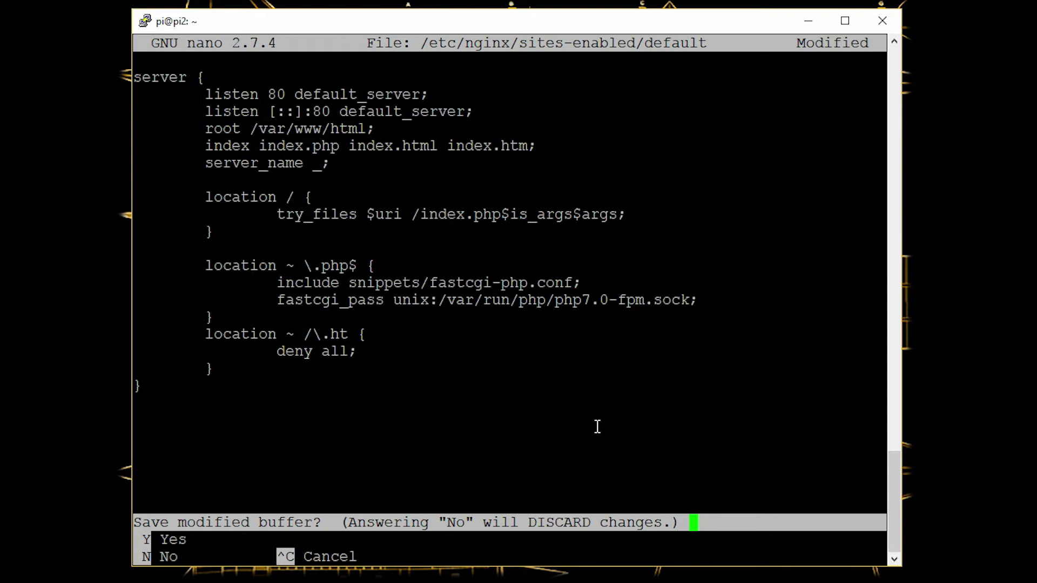
{"action": "key", "text": "y"}
{"action": "key", "text": "Return"}
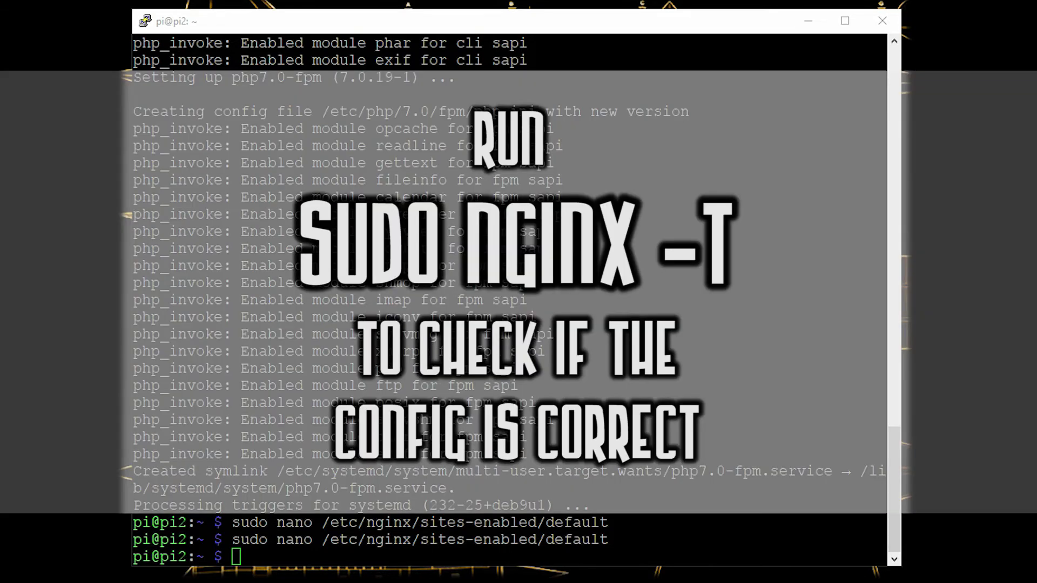
{"action": "type", "text": "sudo systemctl reload nginx"}
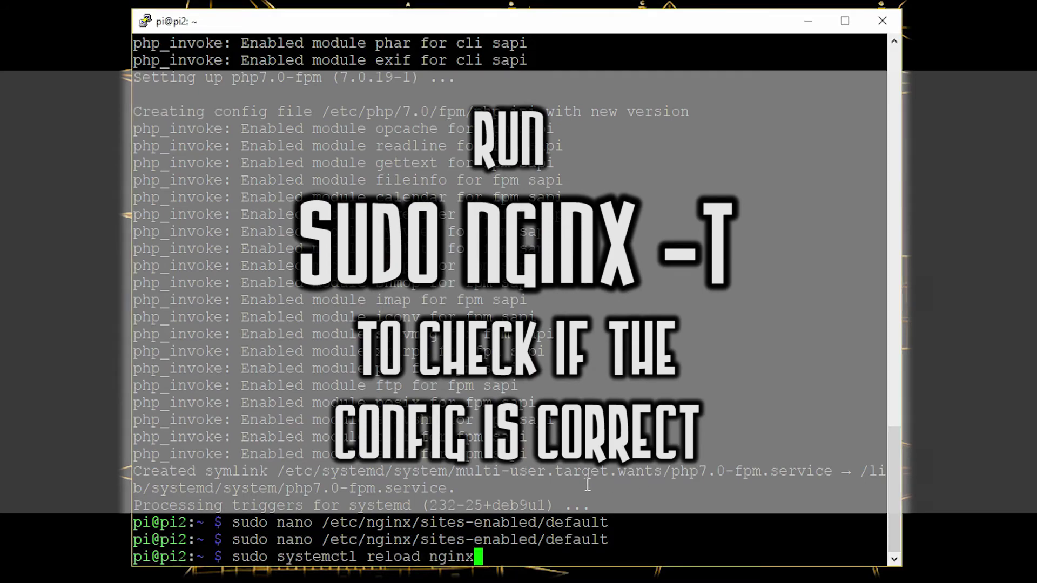
Step: Reload nginx with sudo systemctl reload nginx
{"action": "key", "text": "Return"}
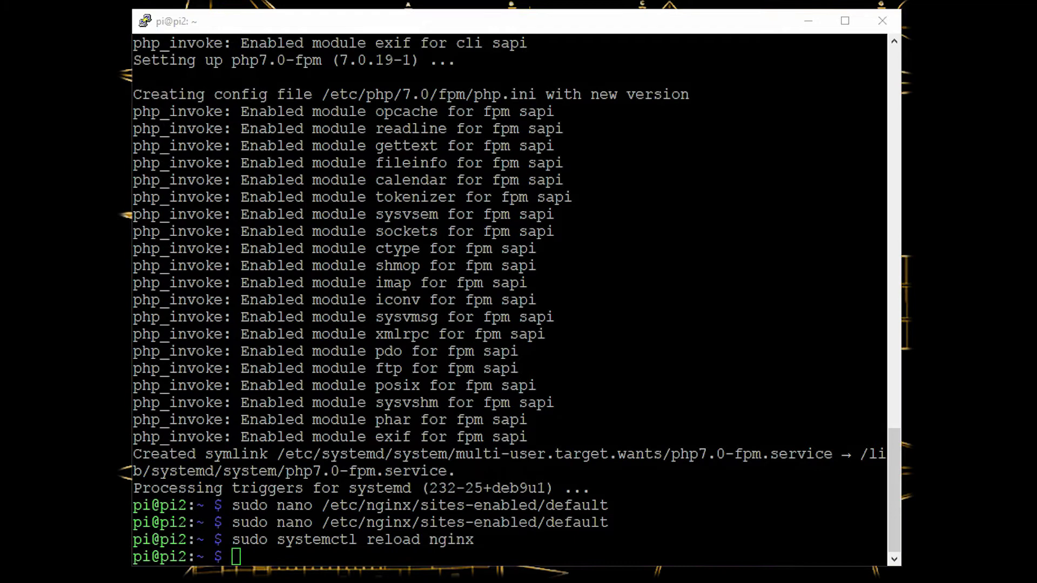
Step: Create /var/www/html/index.php containing the phpinfo() call in nano and save it
{"action": "left_click", "coordinate": [823, 497]}
{"action": "type", "text": "sudo nano /var/www/html/index.php"}
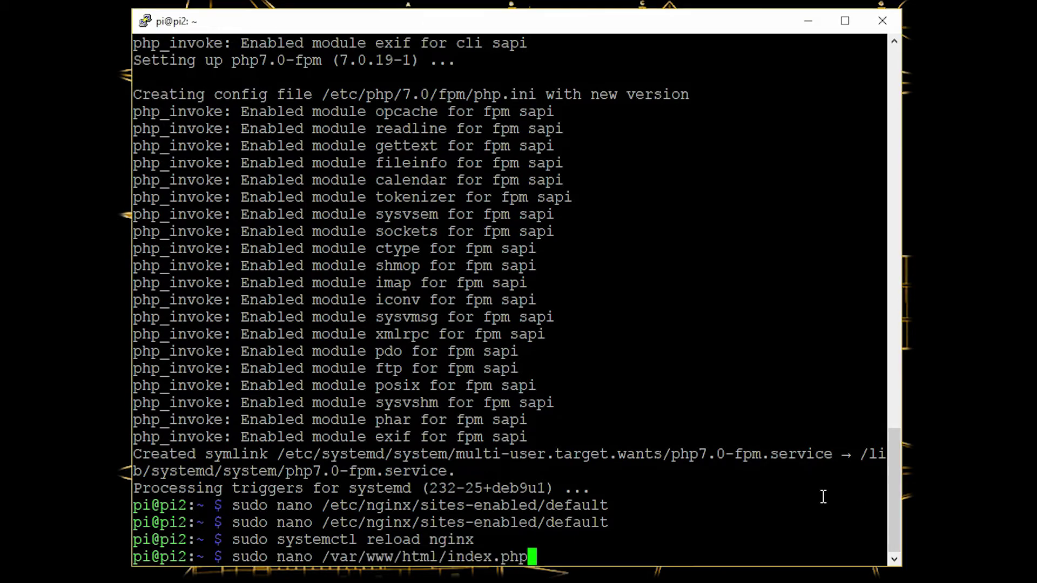
{"action": "key", "text": "Return"}
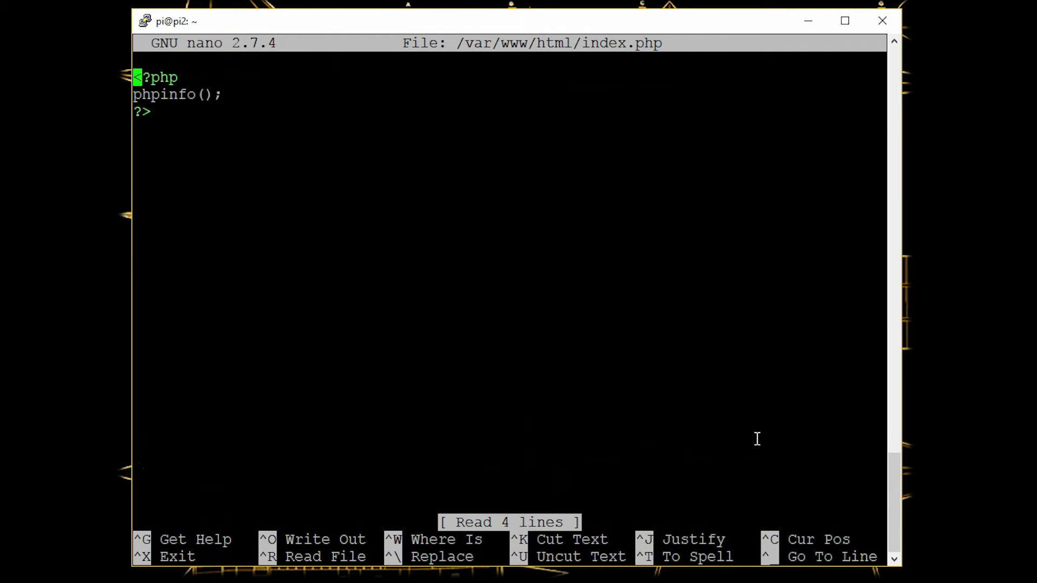
{"action": "key", "text": "Down"}
{"action": "key", "text": "Down"}
{"action": "key", "text": "Up"}
{"action": "key", "text": "Up"}
{"action": "key", "text": "ctrl+o"}
{"action": "key", "text": "Return"}
{"action": "key", "text": "ctrl+x"}
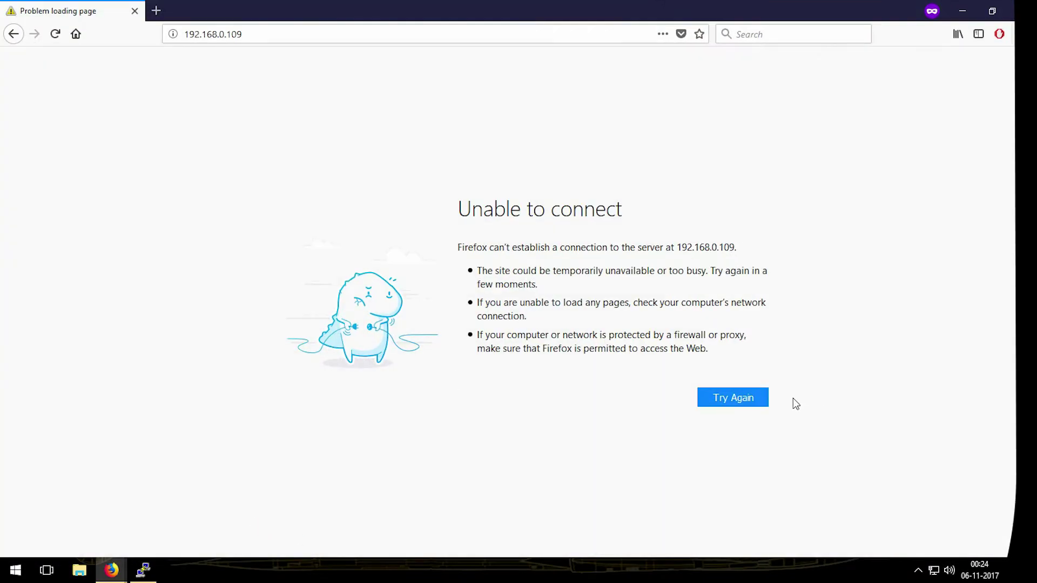
Step: Retry loading 192.168.0.109 in Firefox to show the PHP 7.0.19-1 info page
{"action": "left_click", "coordinate": [736, 397]}
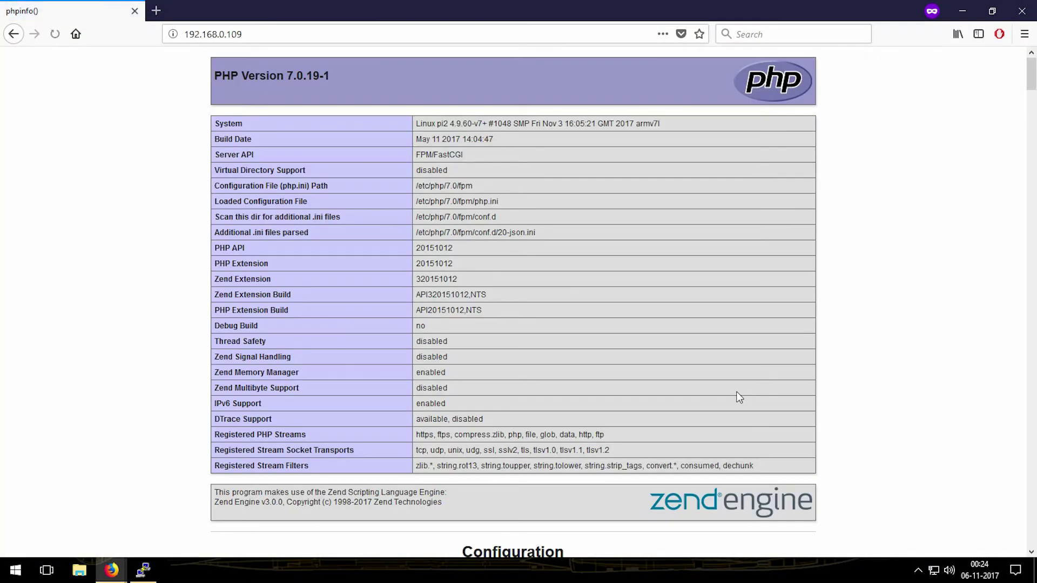
{"action": "scroll", "coordinate": [568, 204], "scroll_direction": "down", "scroll_amount": 5}
{"action": "scroll", "coordinate": [509, 439], "scroll_direction": "up", "scroll_amount": 3}
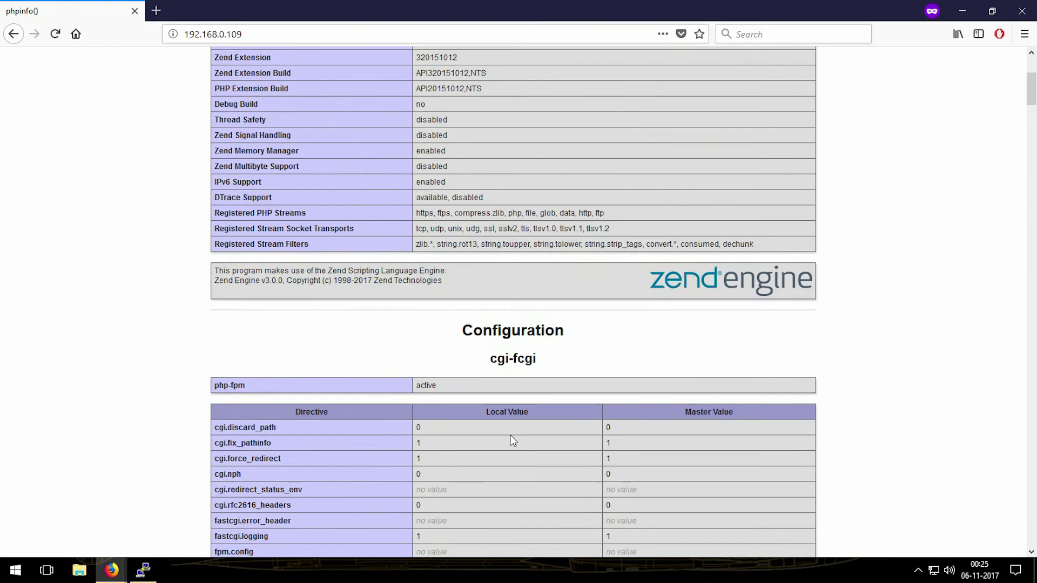
{"action": "scroll", "coordinate": [512, 439], "scroll_direction": "up", "scroll_amount": 3}
{"action": "scroll", "coordinate": [502, 407], "scroll_direction": "down", "scroll_amount": 3}
{"action": "scroll", "coordinate": [501, 407], "scroll_direction": "down", "scroll_amount": 10}
{"action": "scroll", "coordinate": [502, 413], "scroll_direction": "down", "scroll_amount": 5}
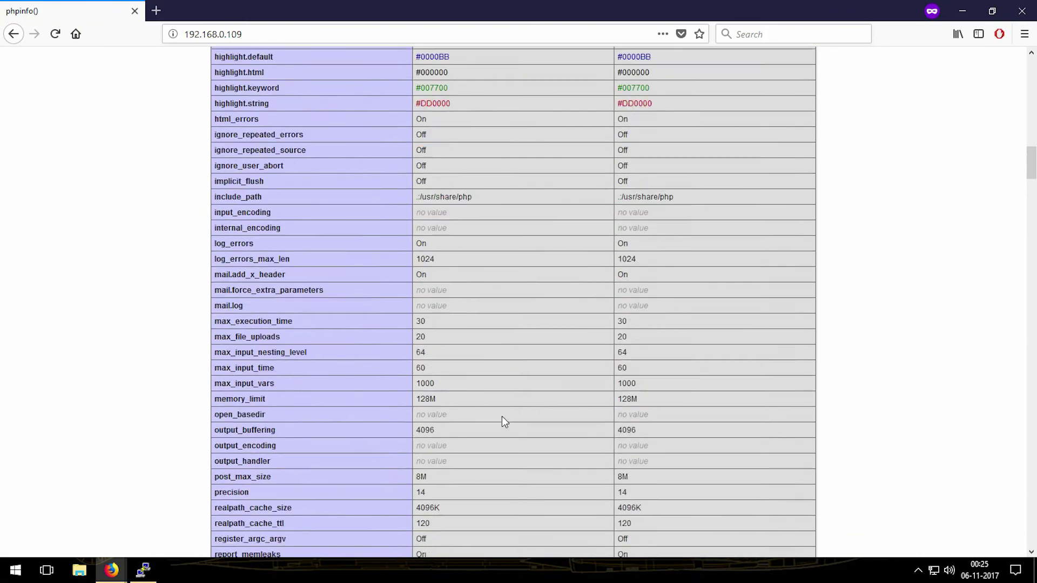
{"action": "scroll", "coordinate": [501, 416], "scroll_direction": "down", "scroll_amount": 9}
{"action": "scroll", "coordinate": [501, 416], "scroll_direction": "down", "scroll_amount": 8}
{"action": "scroll", "coordinate": [502, 413], "scroll_direction": "down", "scroll_amount": 2}
{"action": "scroll", "coordinate": [506, 412], "scroll_direction": "down", "scroll_amount": 8}
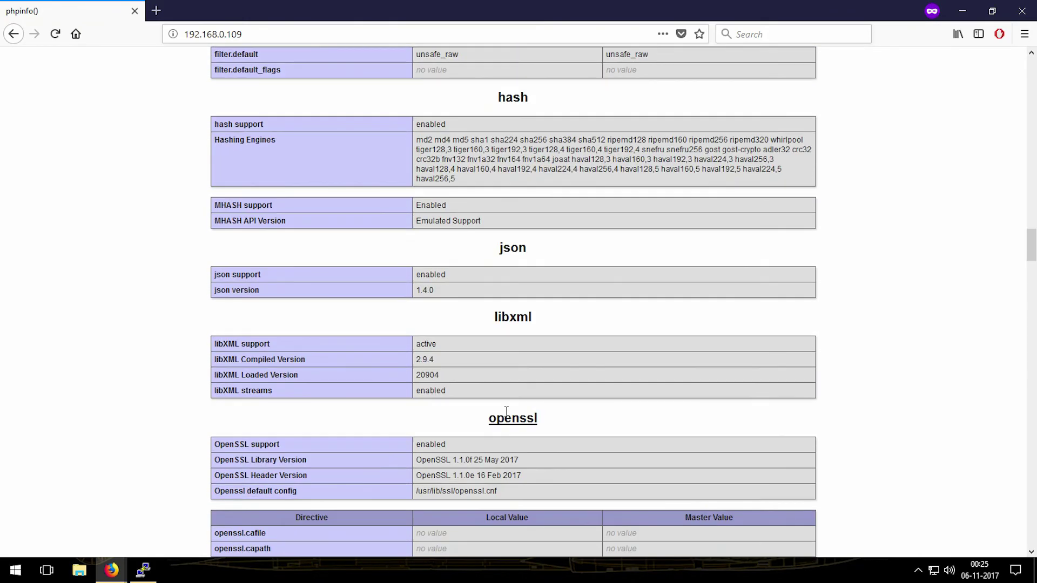